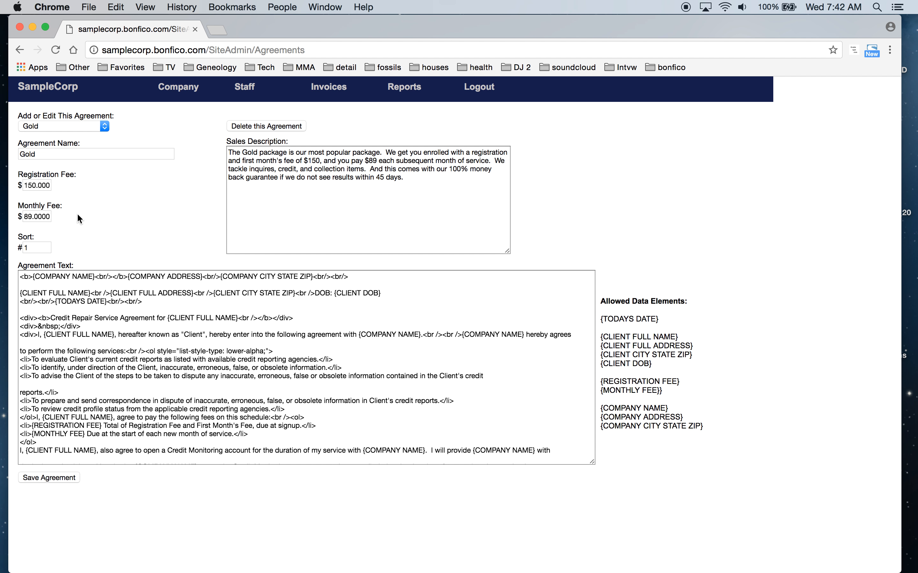
Browse the Bronze, FF 500 and F 750 agreements, then start a new blank agreement
left_click(105, 125)
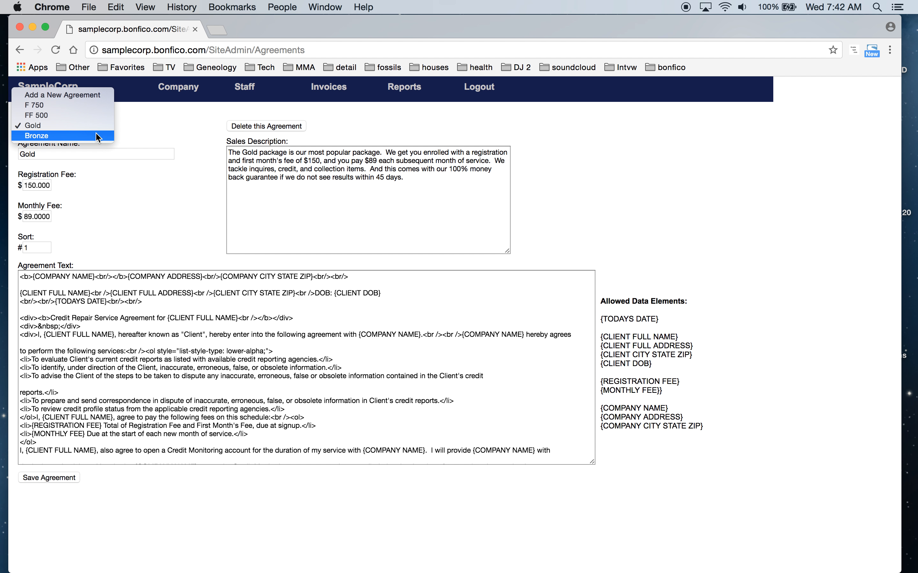
left_click(96, 134)
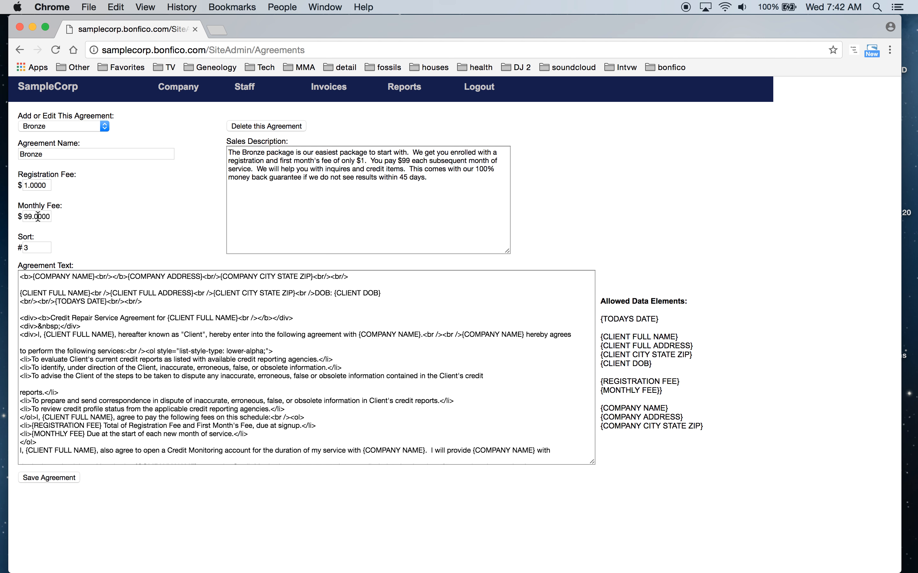
left_click(105, 125)
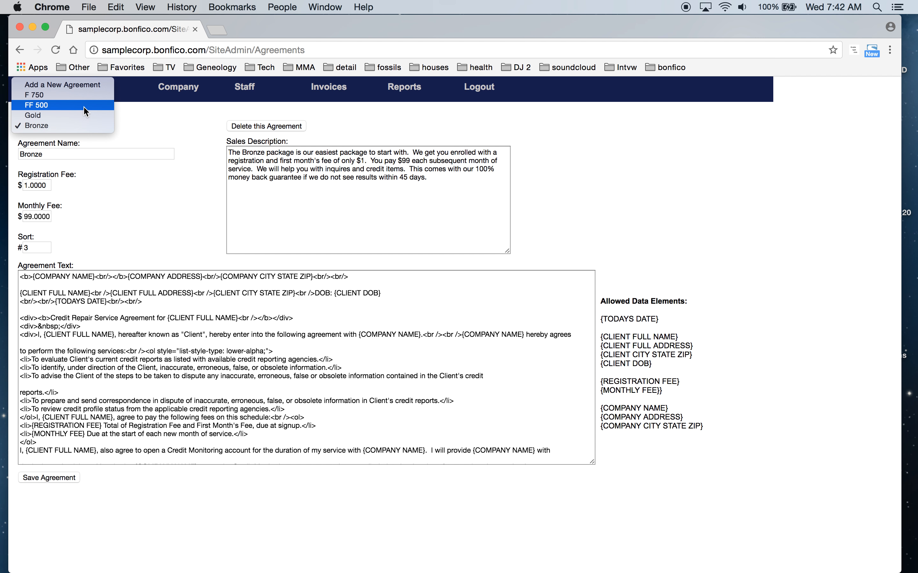
key("Escape")
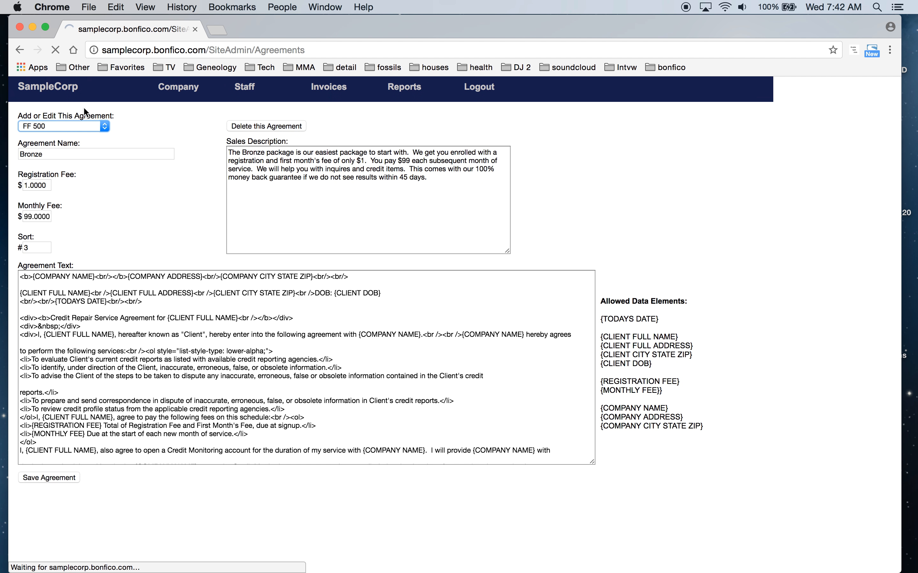
left_click(93, 124)
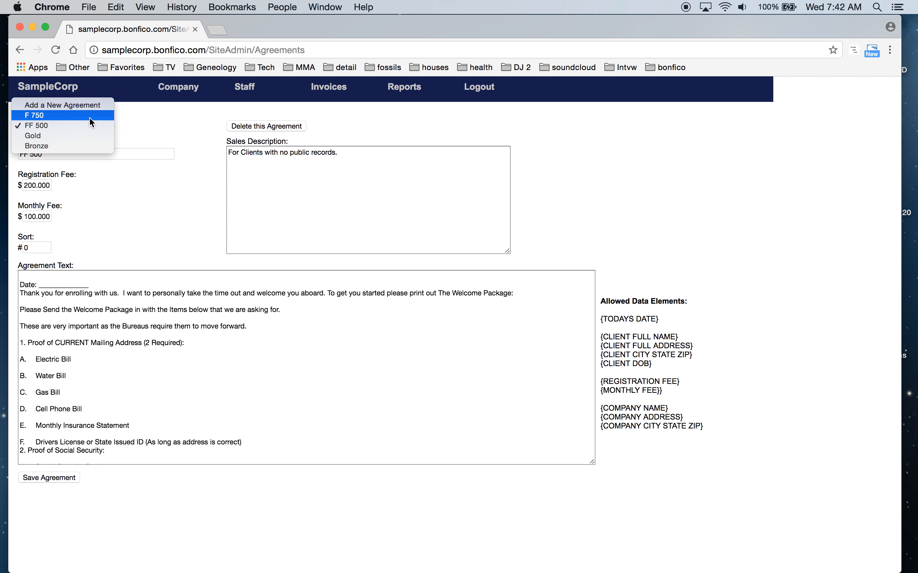
left_click(90, 118)
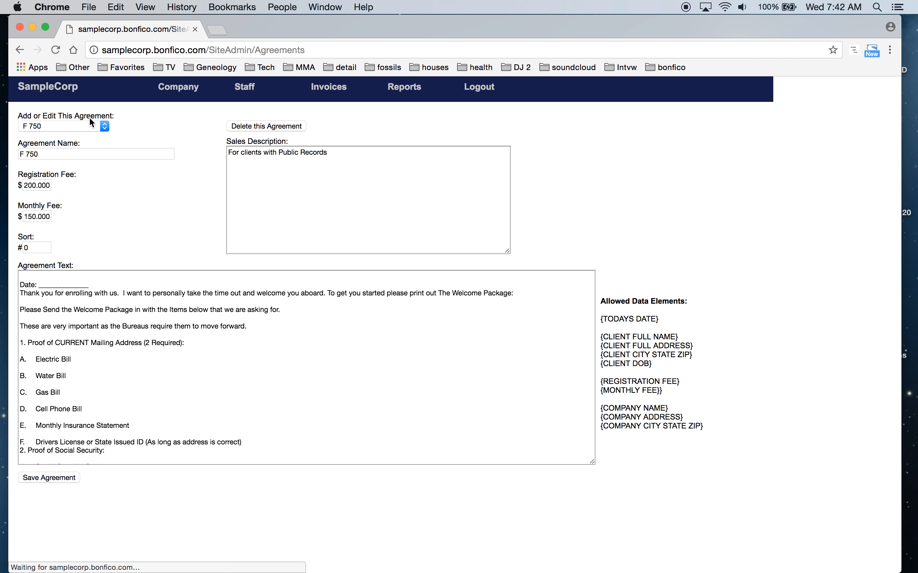
left_click(99, 125)
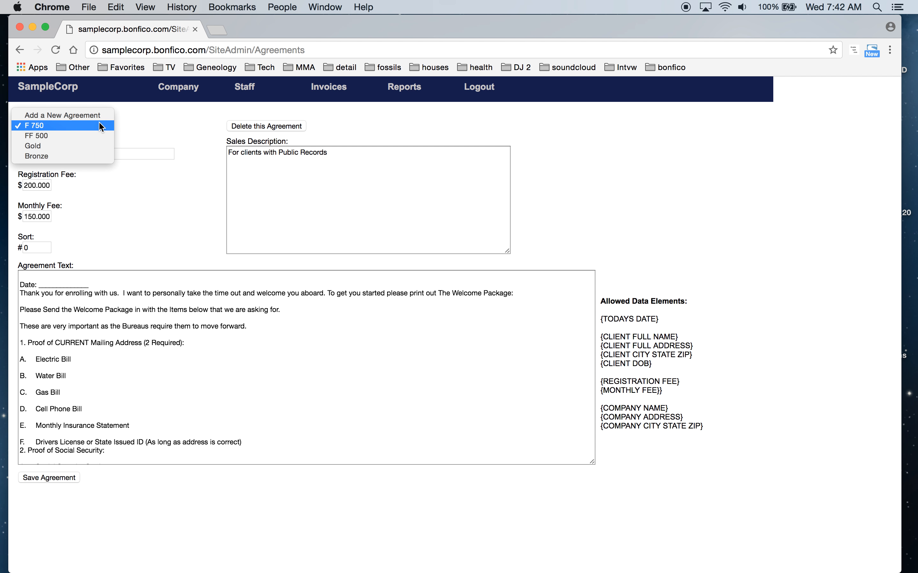
left_click(95, 115)
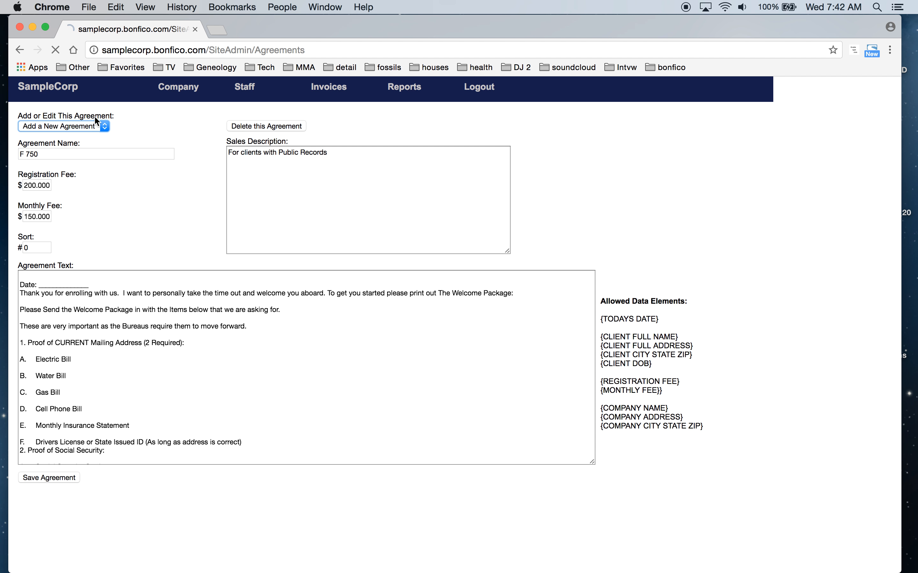
Enter agreement name 'No upfront Charges', registration fee 0, monthly fee 0 and sort 2
left_click(84, 154)
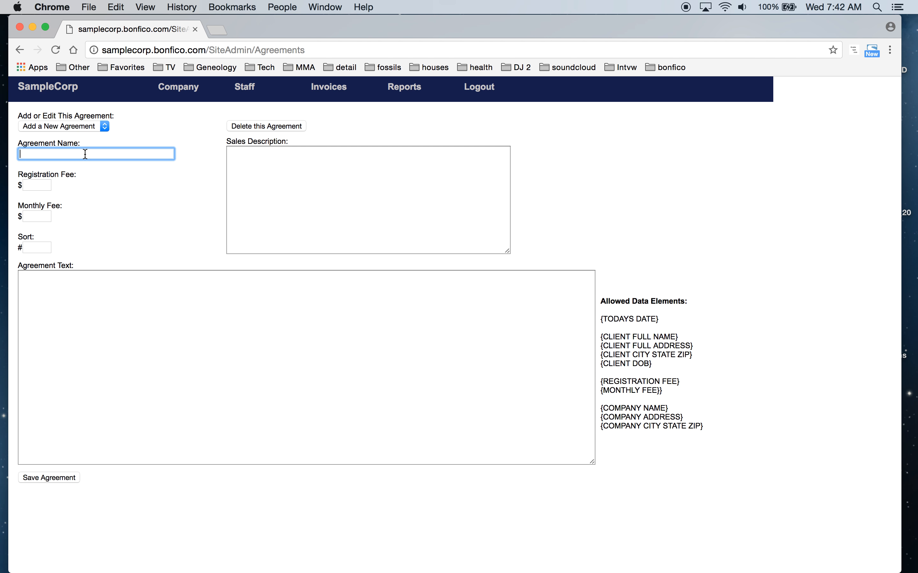
type("No upfront Charges")
left_click(42, 187)
type("0")
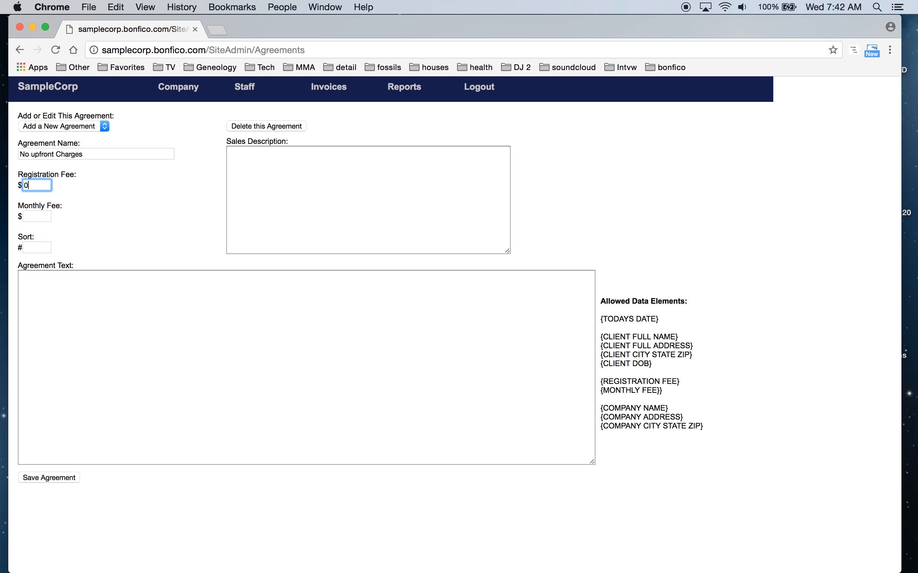
left_click(34, 215)
type("0")
left_click(40, 249)
type("2")
Use 'No upfront charges' as sales description and agreement text, and save the agreement
left_click(303, 197)
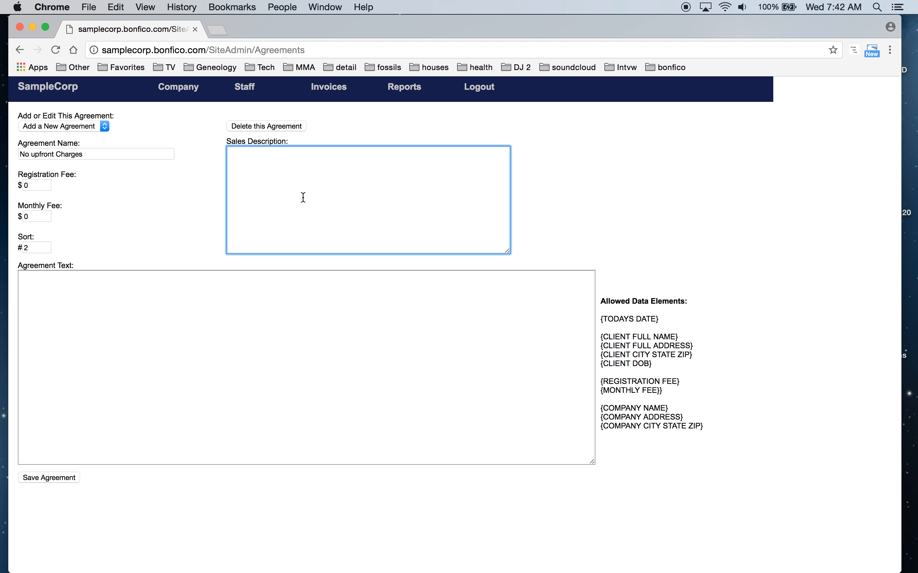
type("No upfront charges")
left_click(174, 317)
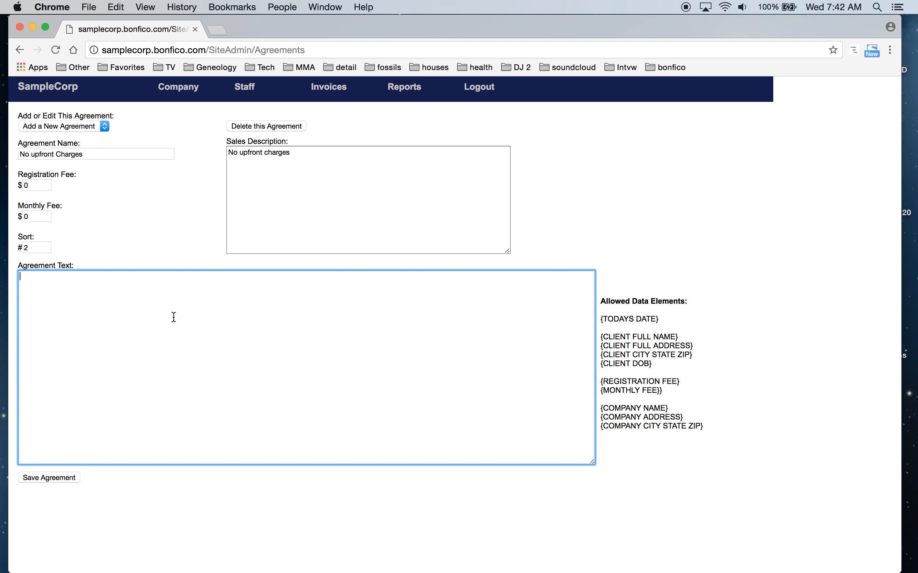
type("No upfront charges")
left_click(59, 478)
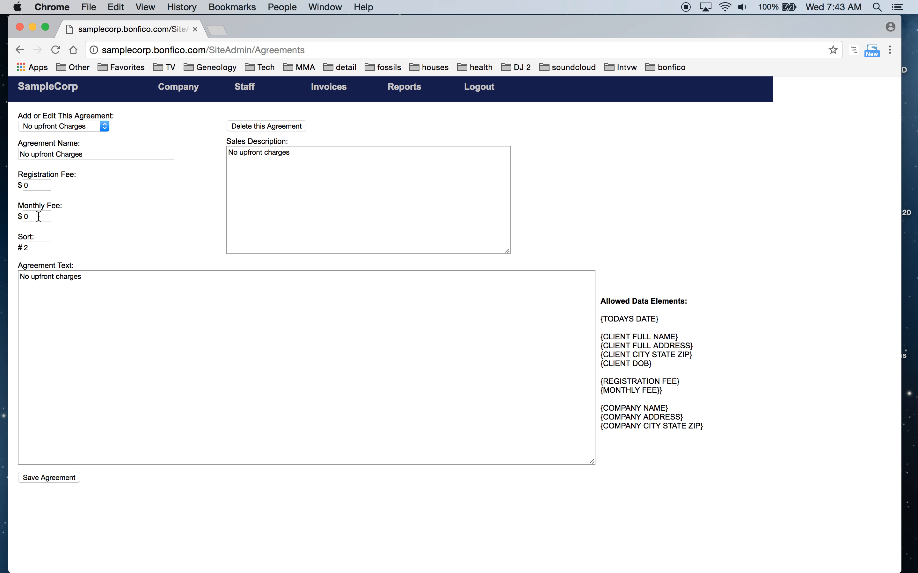
left_click(104, 123)
Show the Bronze agreement and log out of the admin site
left_click(95, 136)
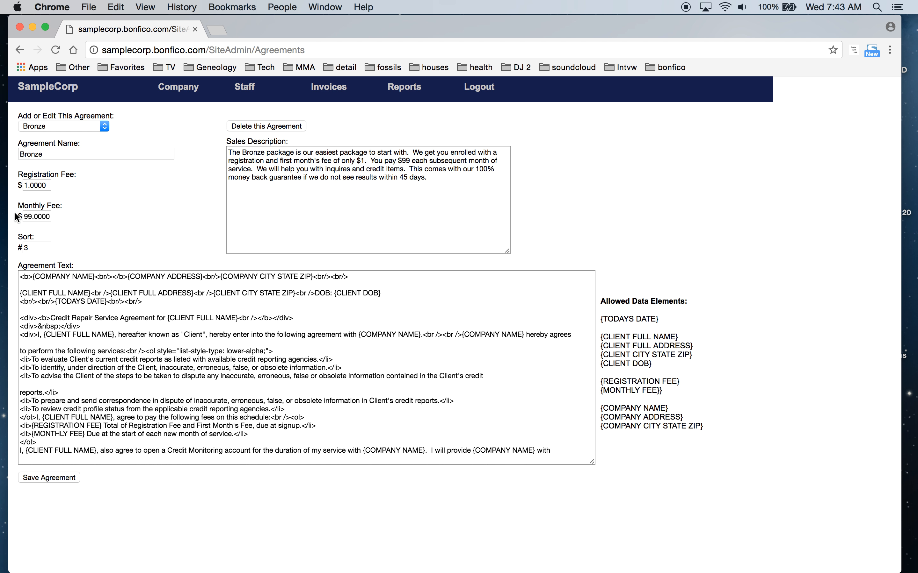
left_click(479, 90)
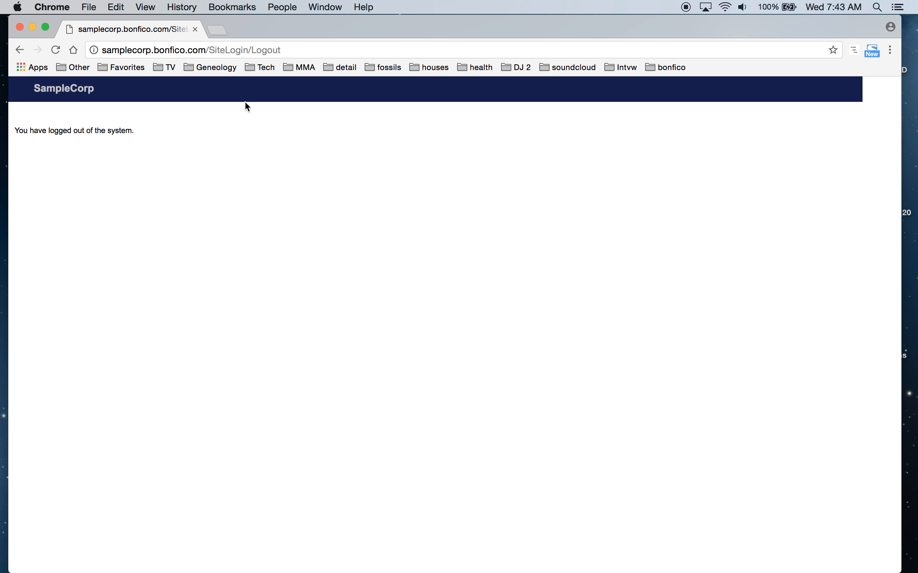
left_click(78, 97)
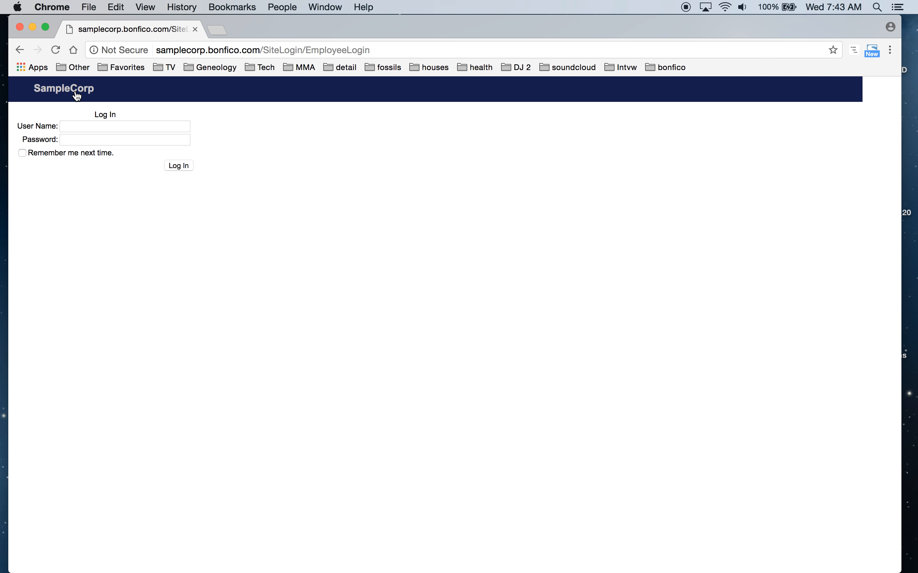
Sign in as manager with its password and open the Dallas lead's client record
left_click(82, 125)
type("manager")
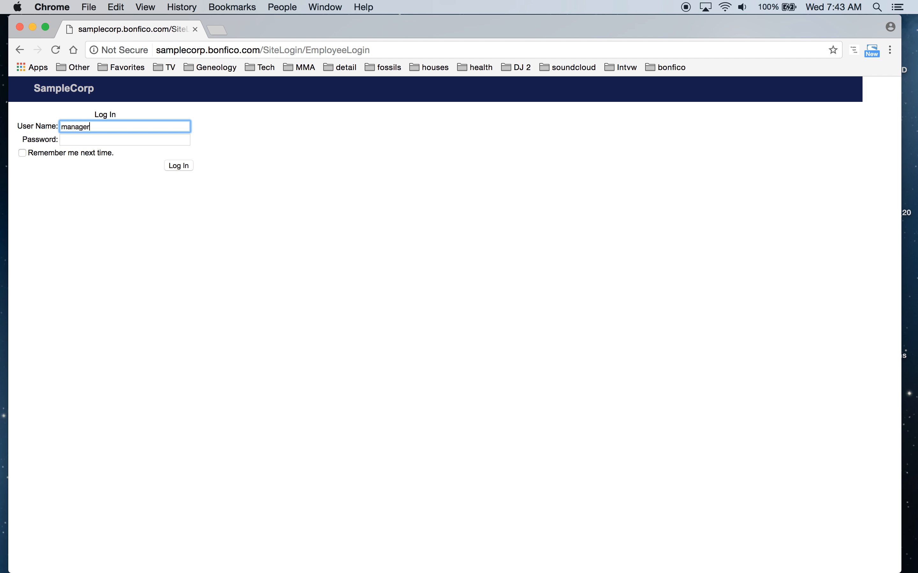
key("Tab")
type("password")
key("Return")
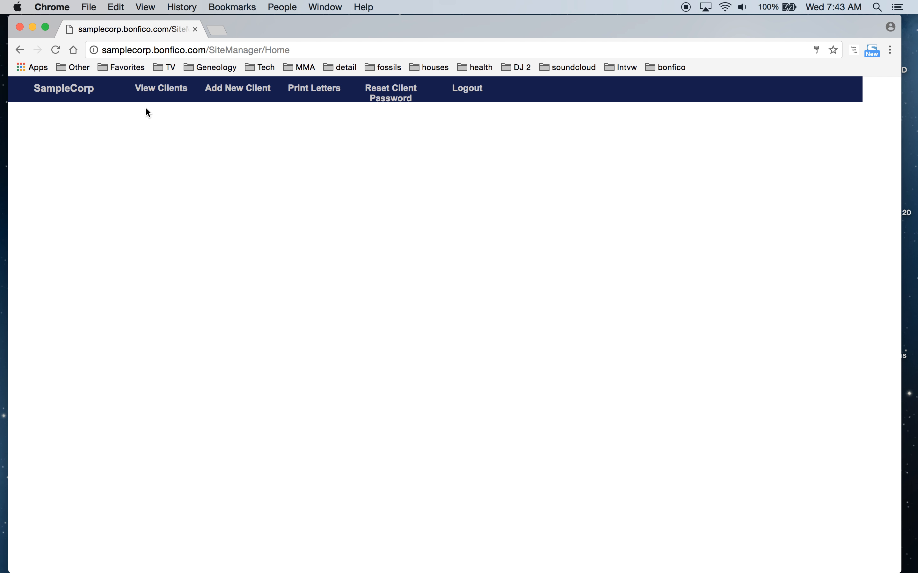
left_click(162, 92)
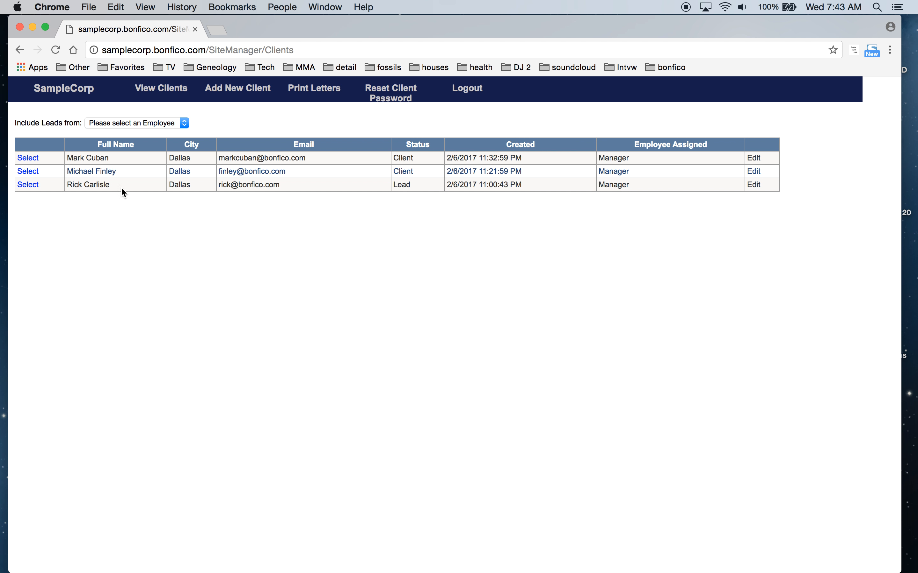
left_click(25, 185)
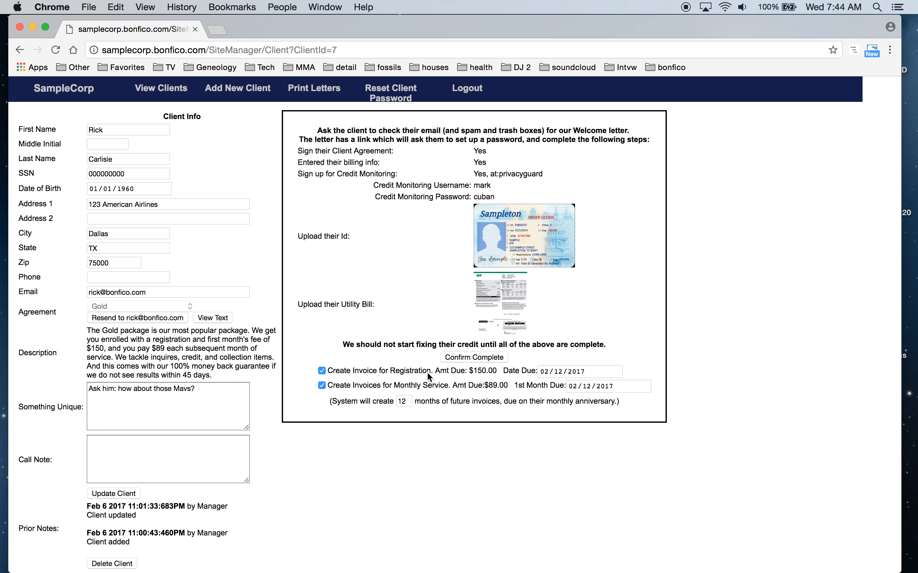
Review the $150.00 registration amount due 02/12/2017 on the Gold client's record
left_click_drag(470, 371, 494, 372)
left_click(488, 387)
mouse_move(543, 372)
Set Date Due and 1st Month Due to 02/08/2017, keep 12 months, and confirm prerequisites complete
left_click(557, 372)
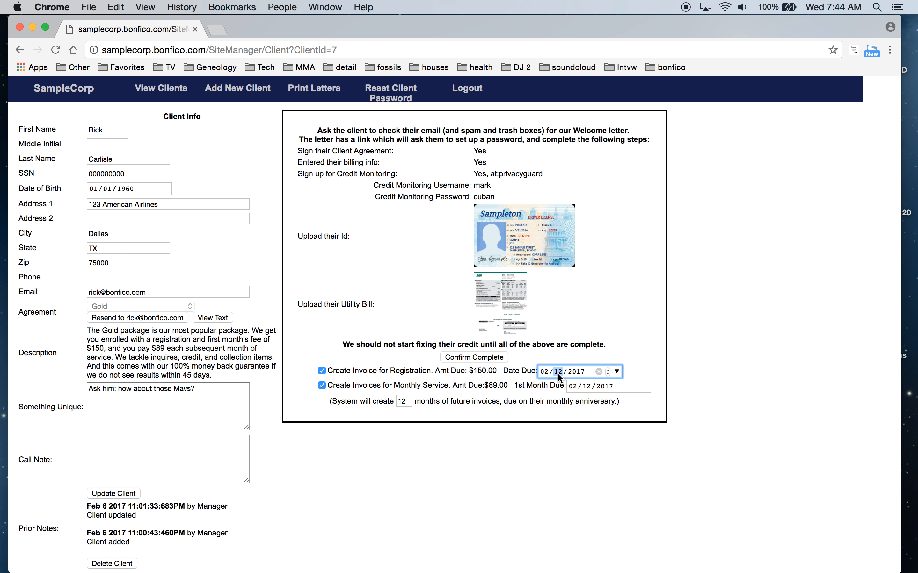
left_click(585, 387)
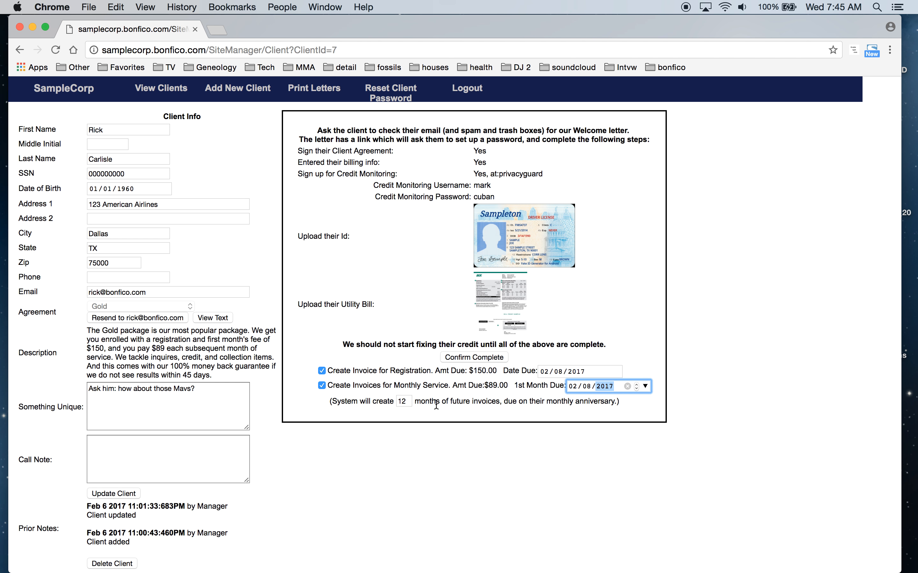
double_click(403, 401)
type("0")
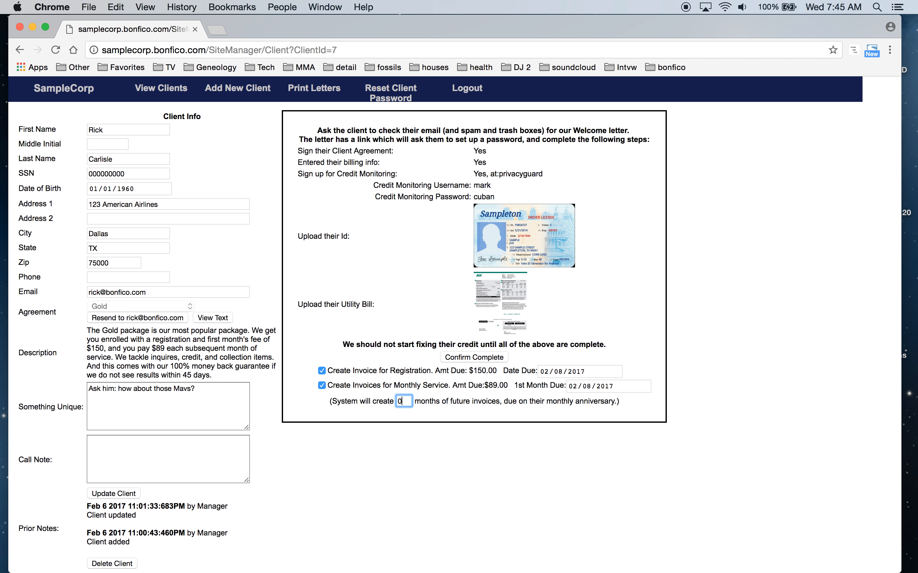
double_click(405, 402)
type("12")
left_click(467, 356)
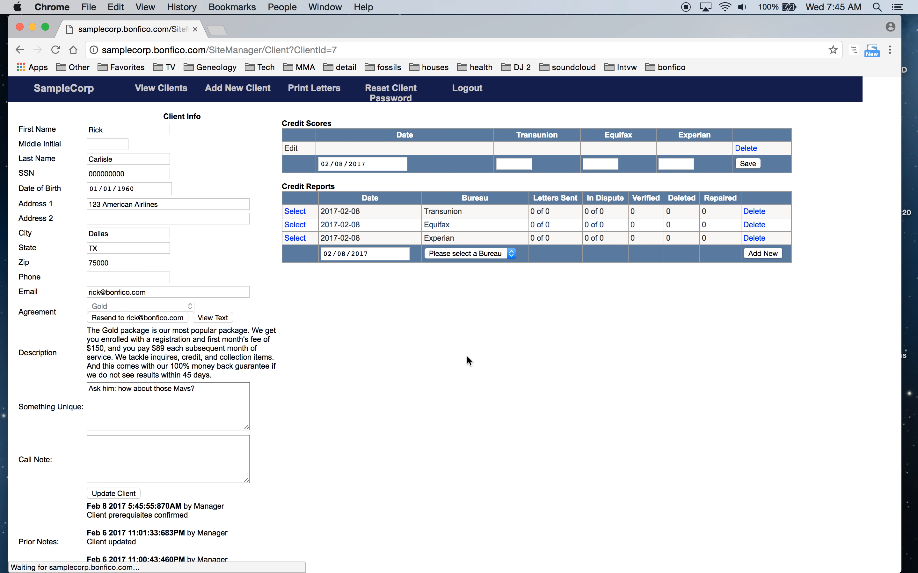
Log out of the manager account and sign back in as admin with the admin password
left_click(474, 90)
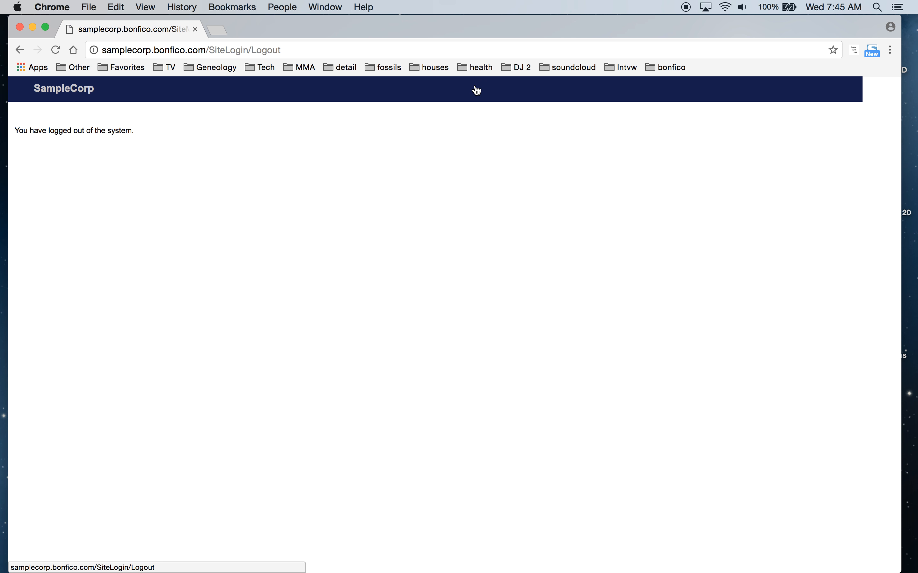
left_click(86, 95)
left_click(112, 130)
type("admin")
key("Tab")
type("•••••")
key("Return")
mouse_move(304, 91)
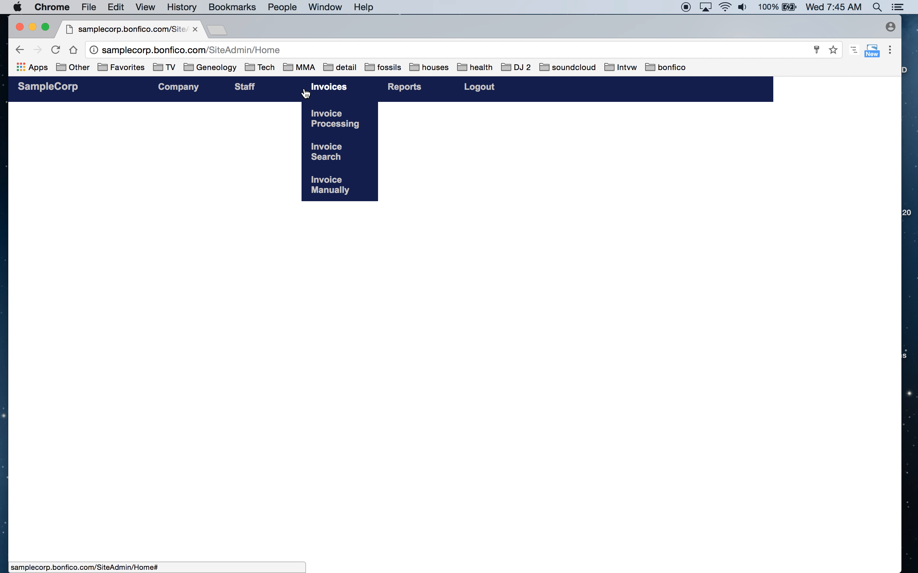
Process payment for the 150.00 registration fee and 89.00 monthly service fee bills
left_click(333, 121)
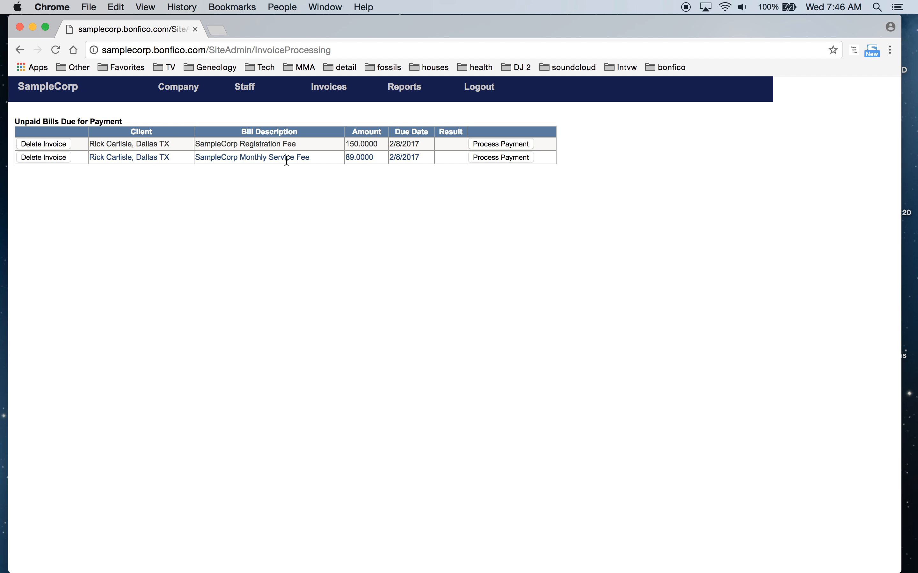
left_click(495, 145)
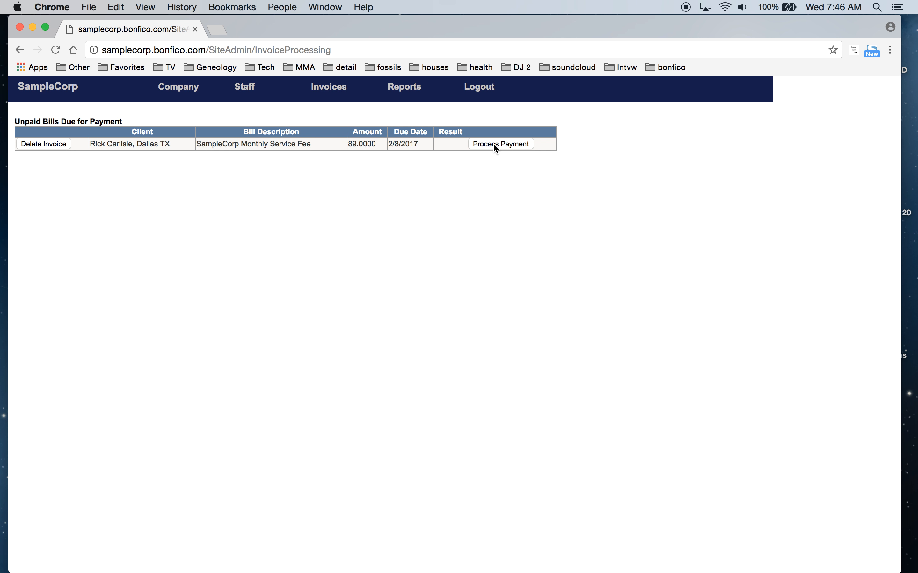
left_click(494, 145)
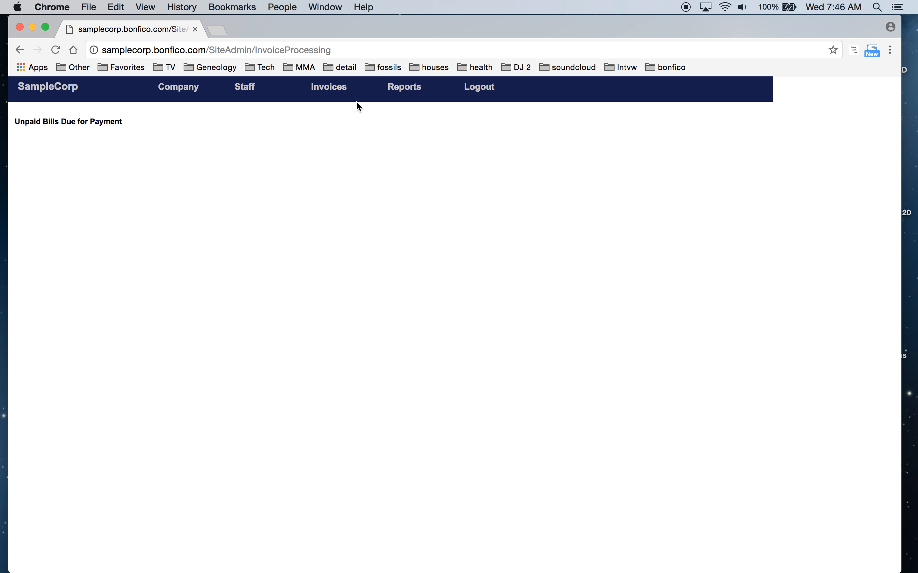
mouse_move(339, 92)
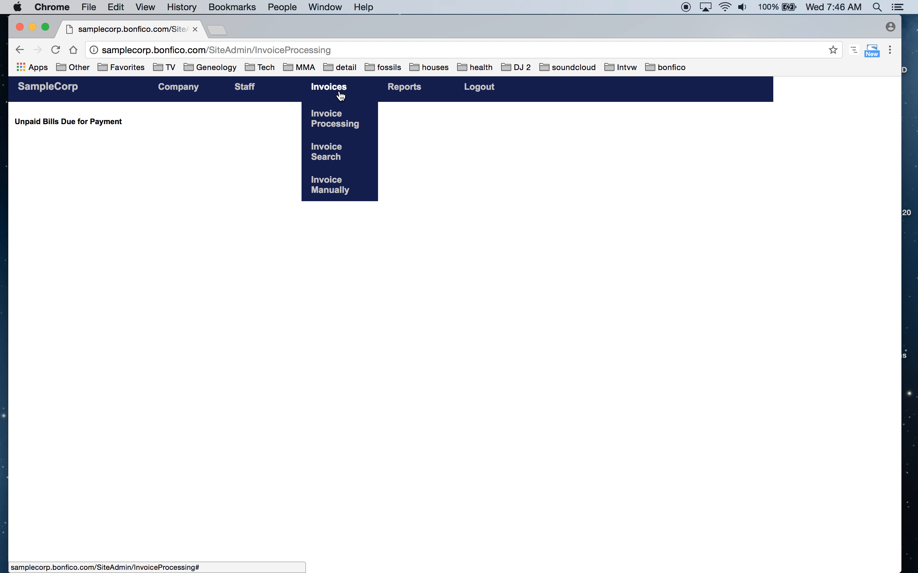
Search invoices by the client's name, verify both February payments were approved, then reopen Unpaid Bills
left_click(329, 155)
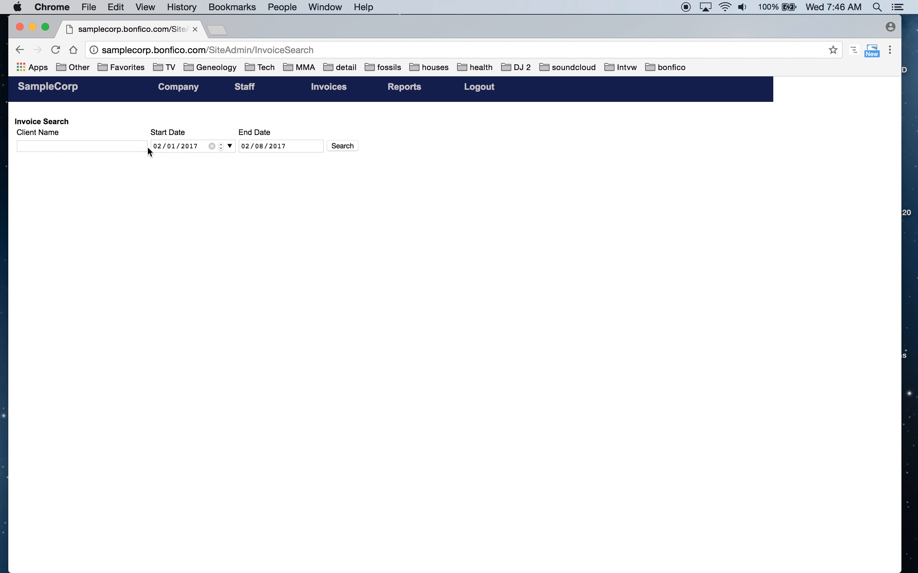
left_click(99, 146)
type("rick")
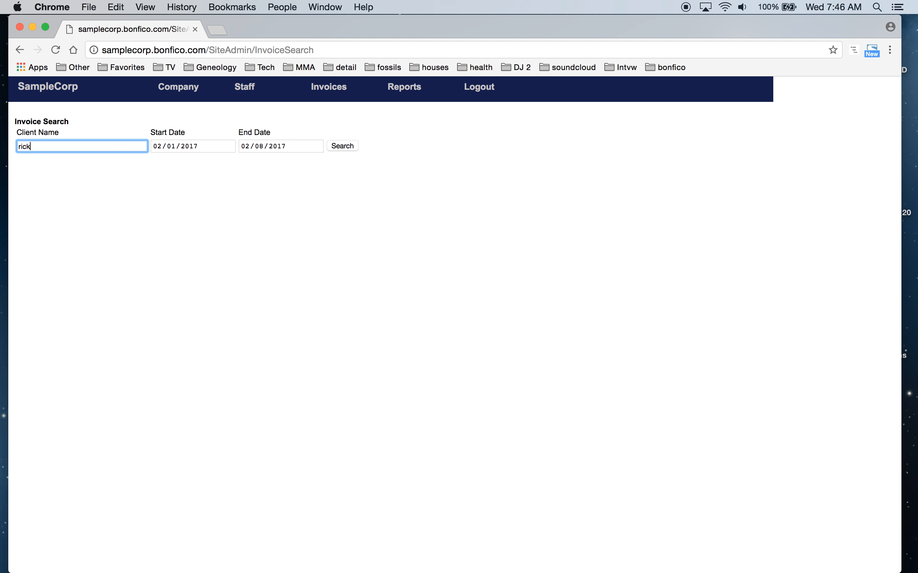
left_click(341, 147)
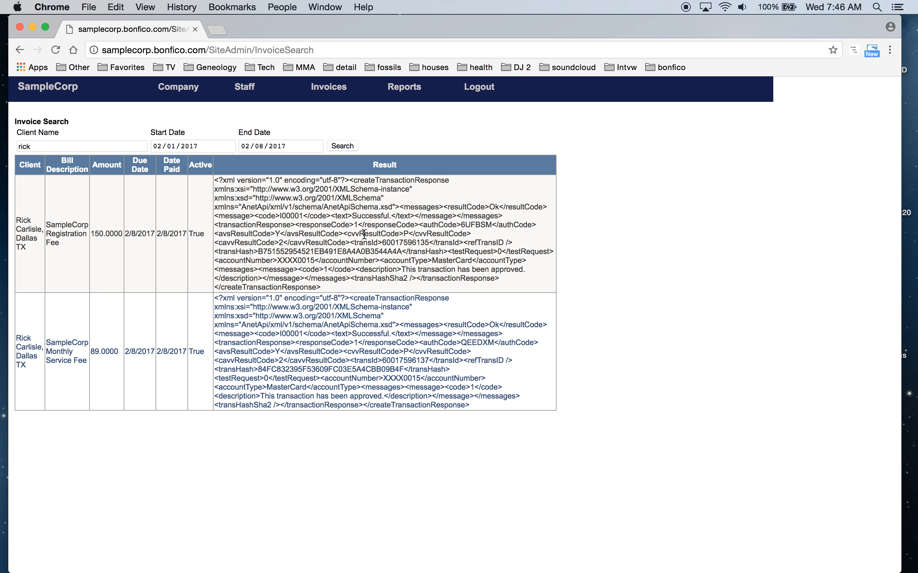
left_click_drag(401, 270, 524, 267)
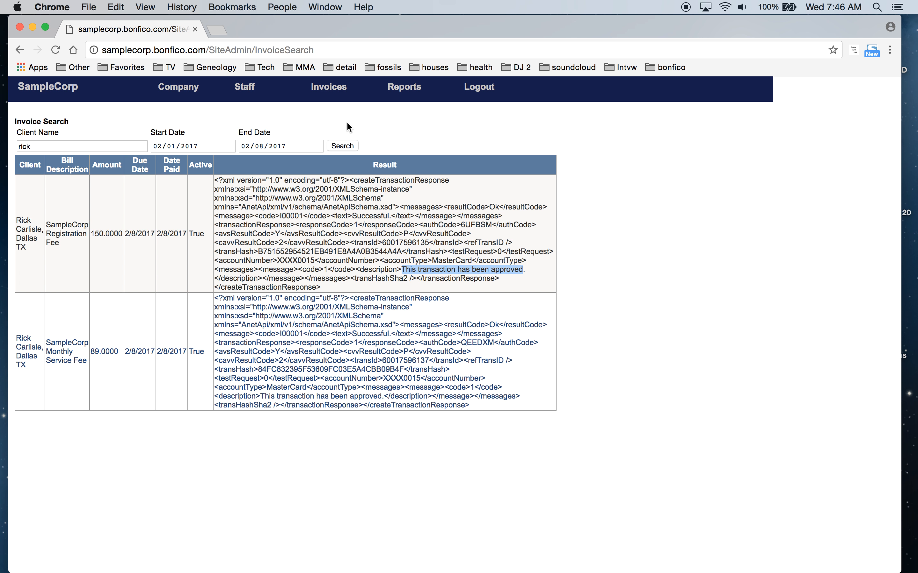
mouse_move(315, 95)
left_click(334, 124)
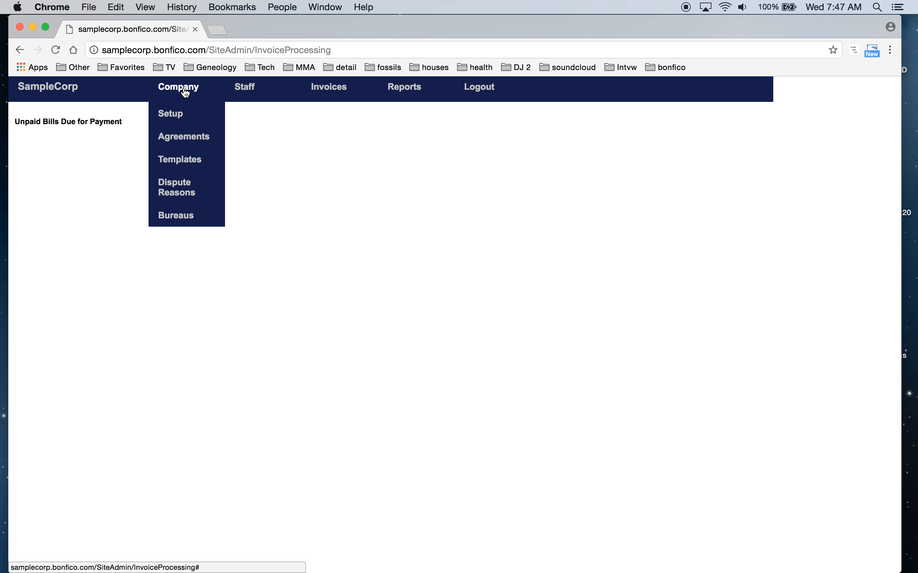
Log out of admin and log in on the employee login page as manager with its password
left_click(494, 90)
left_click(85, 94)
left_click(102, 127)
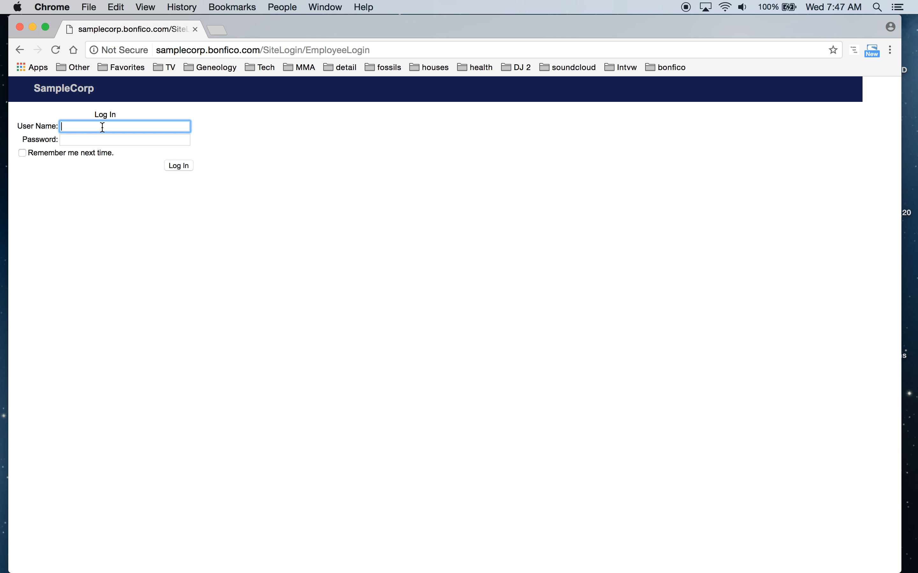
type("manager")
key("Tab")
type("•••••••")
key("Return")
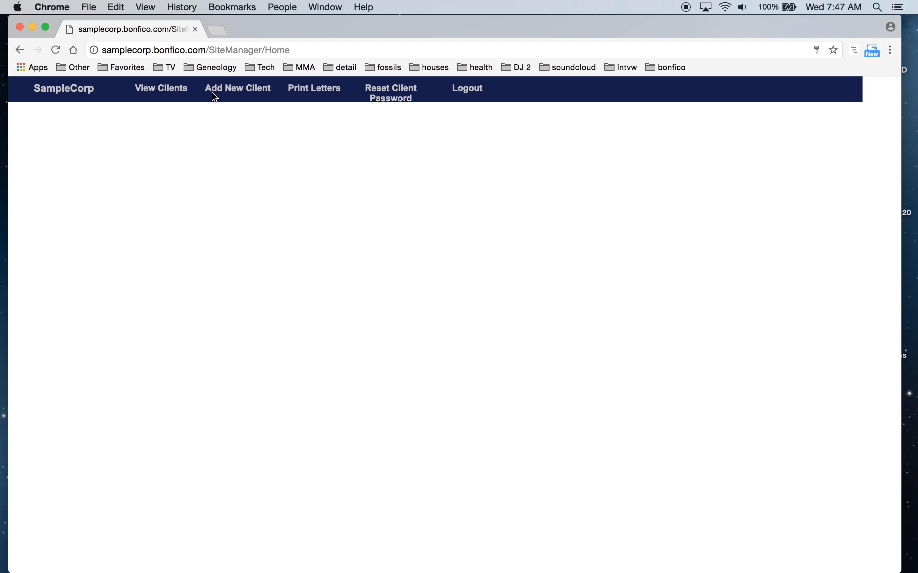
From the first client's Transunion credit report, start an optional invoice for the first disputed item
left_click(168, 97)
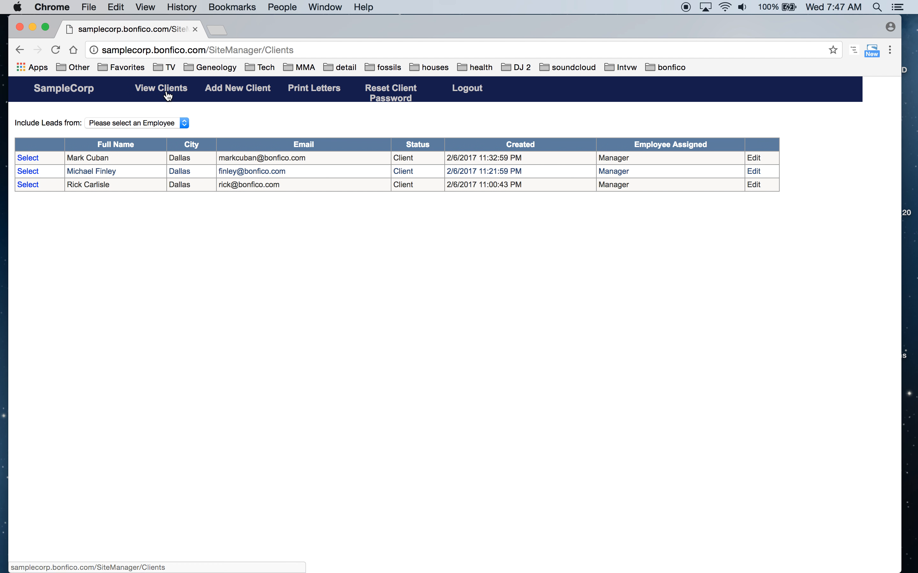
left_click(33, 161)
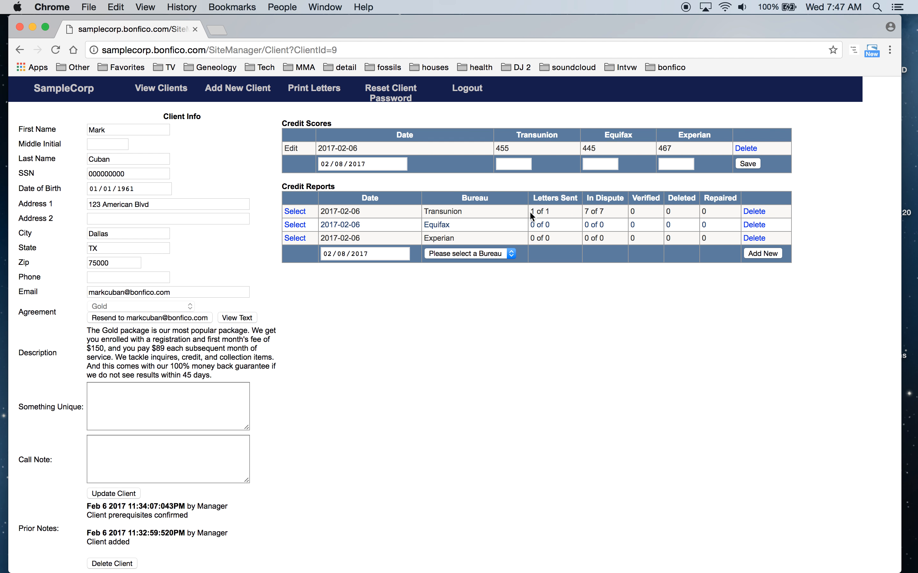
left_click(296, 212)
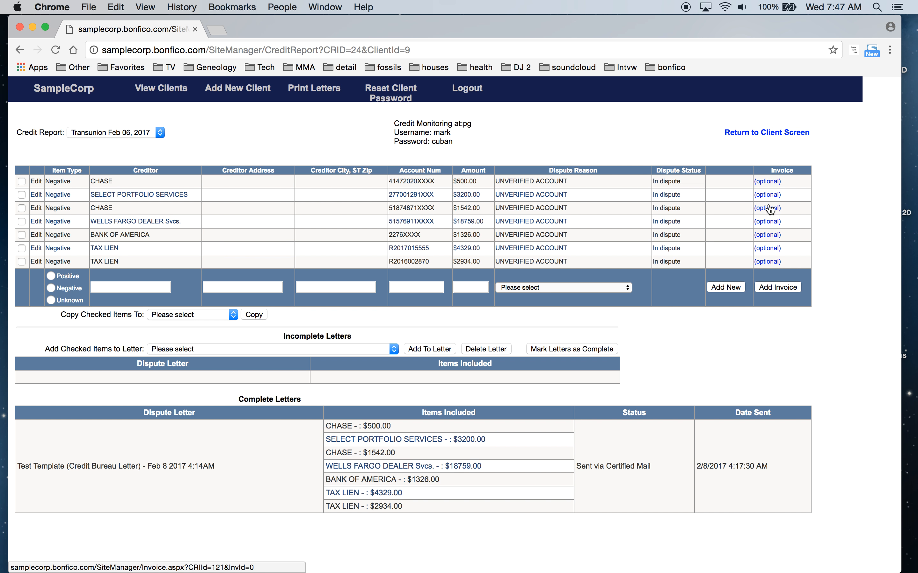
left_click(766, 185)
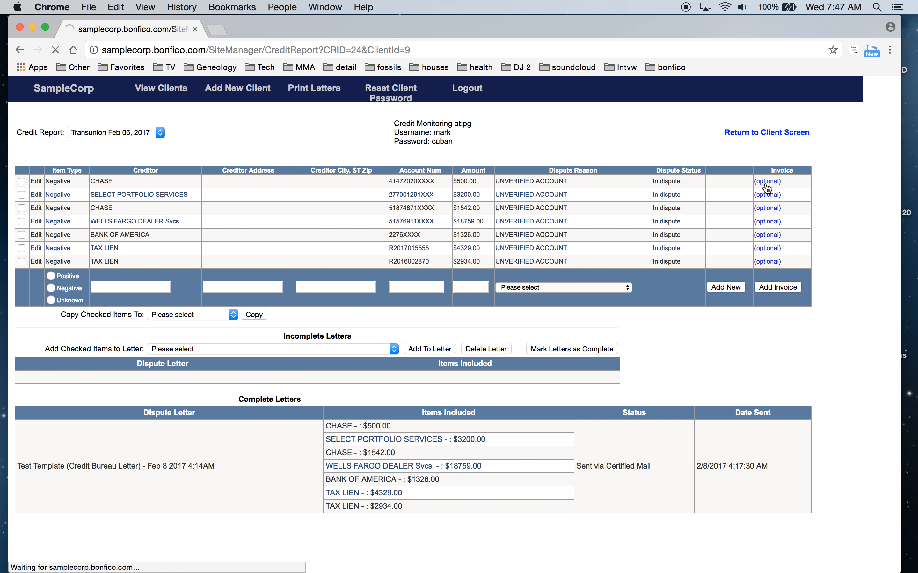
left_click(200, 147)
Save a $50 'Pay per delete' invoice on the $500.00 CHASE dispute item
type("Pay")
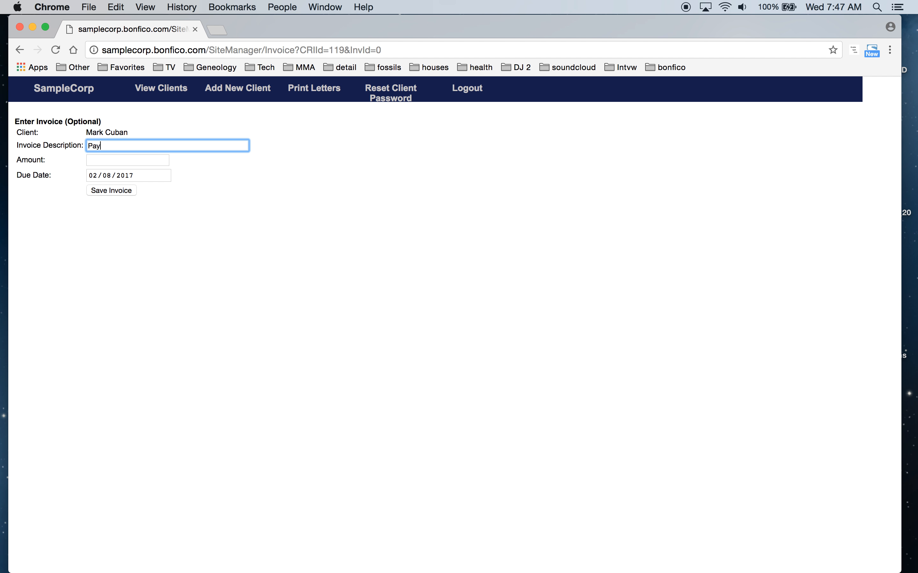
type(" per delete")
left_click(129, 157)
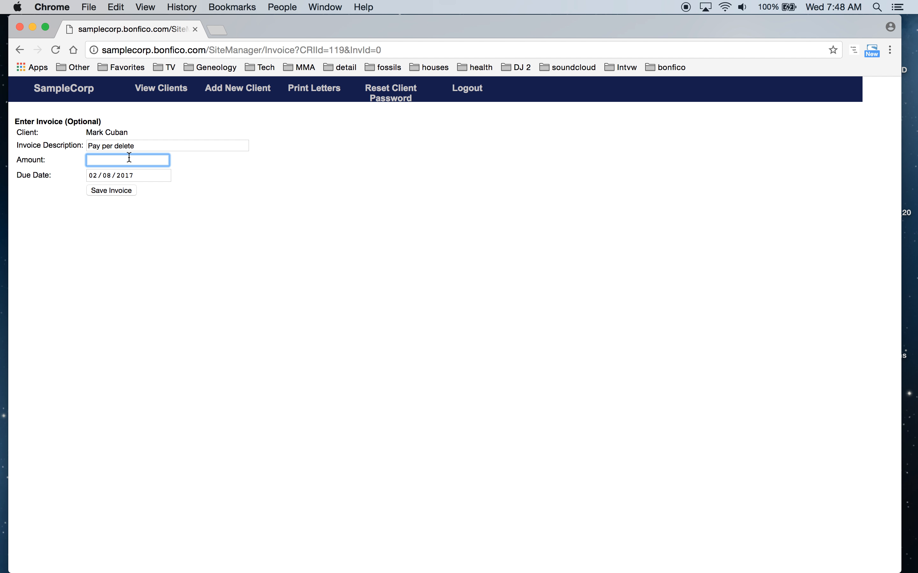
type("50")
left_click(110, 191)
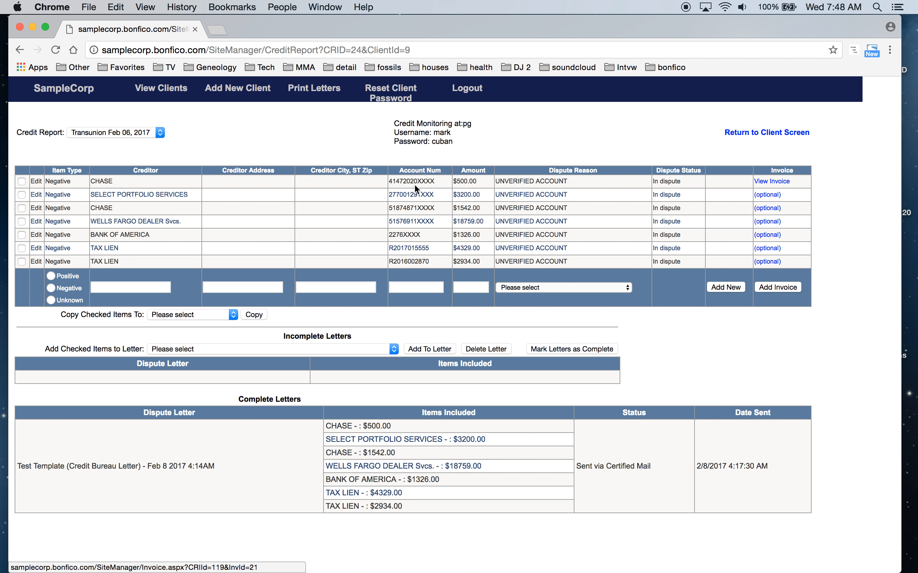
left_click(37, 181)
Set the $500.00 CHASE item's dispute status to Deleted and check its attached invoice
left_click(678, 181)
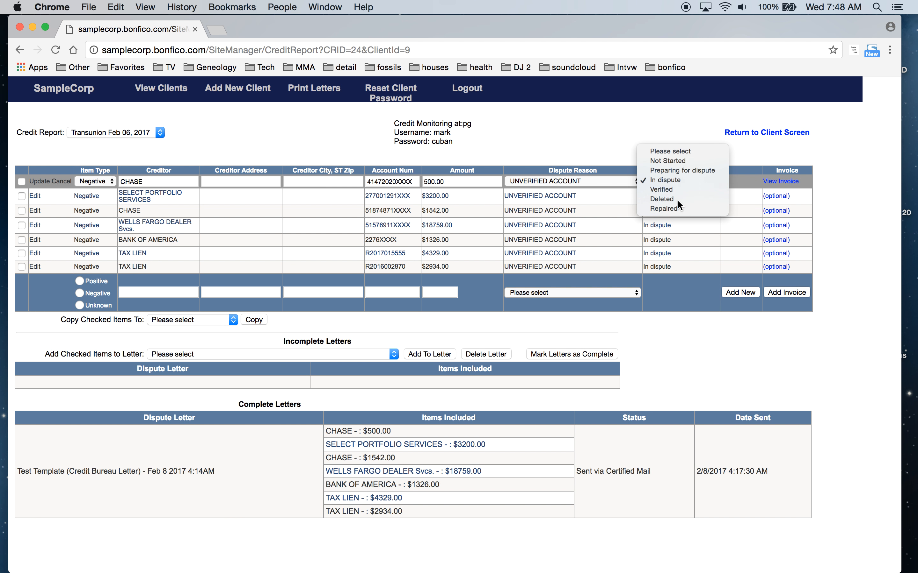
left_click(677, 199)
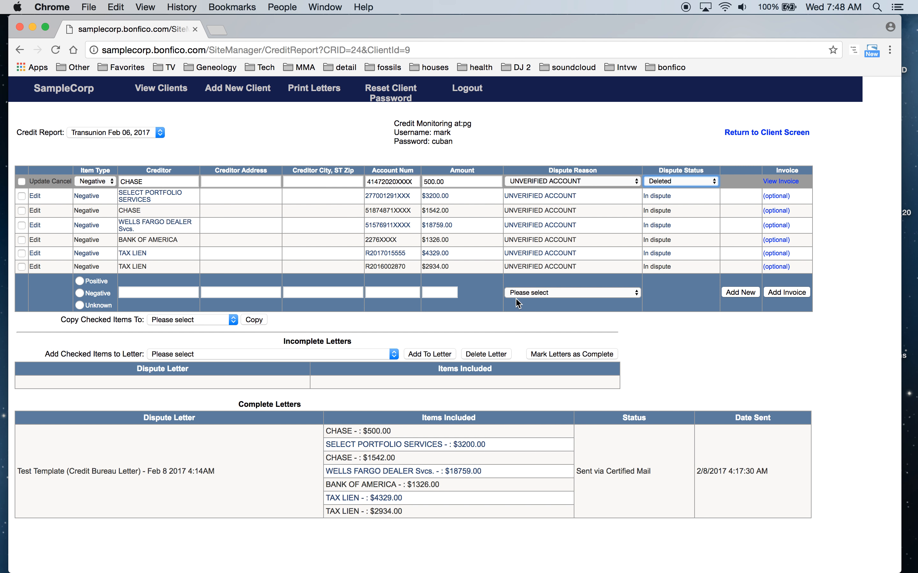
left_click(43, 183)
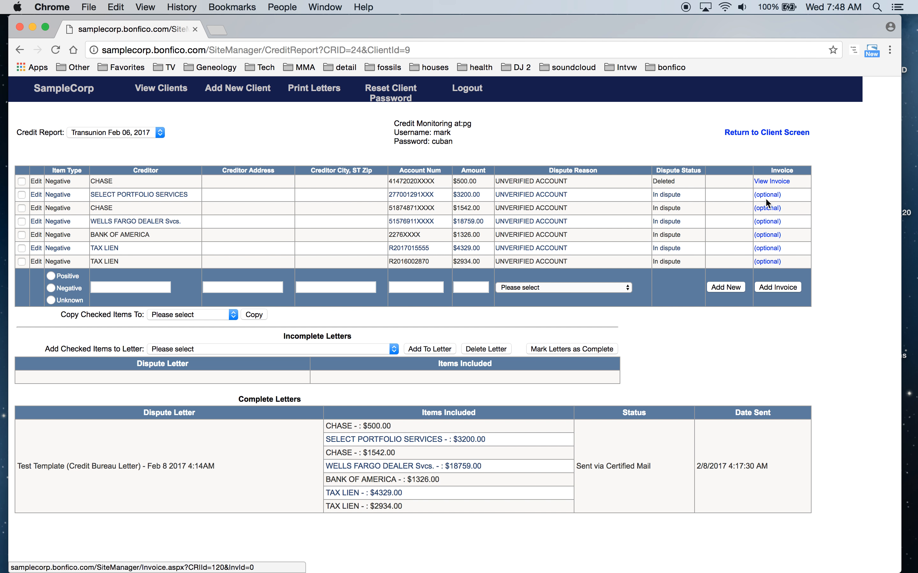
left_click(772, 183)
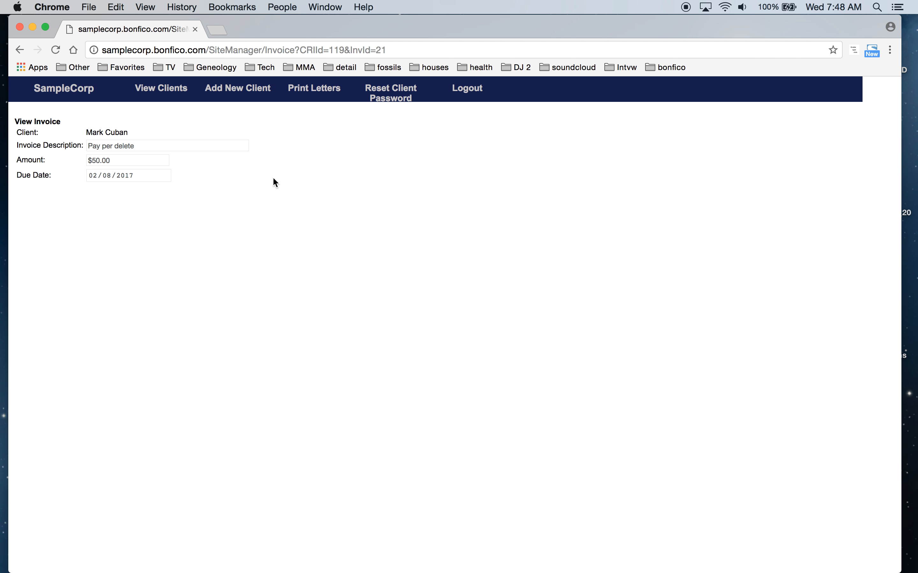
left_click(21, 50)
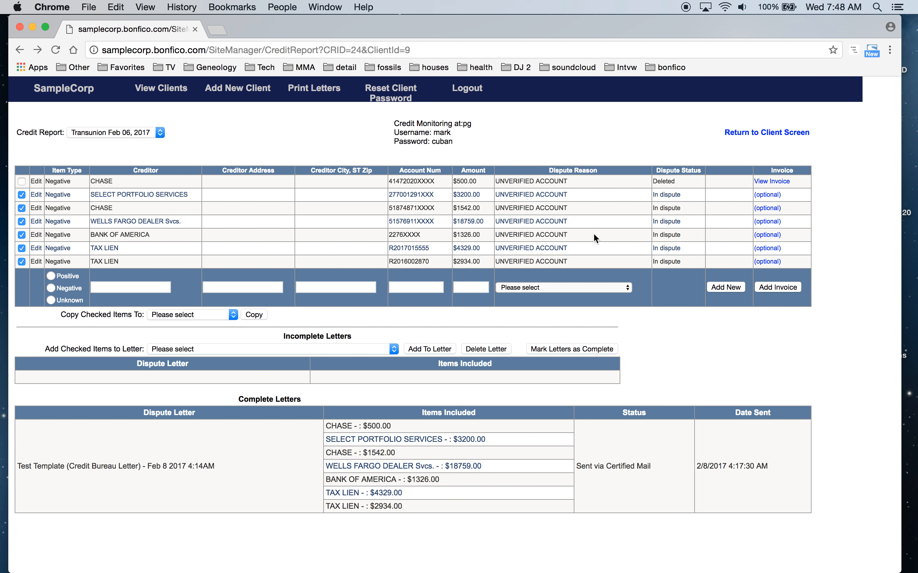
Create one $250 'Mulitple Item Delettion' invoice for the six checked items and view it
left_click(772, 288)
left_click(208, 146)
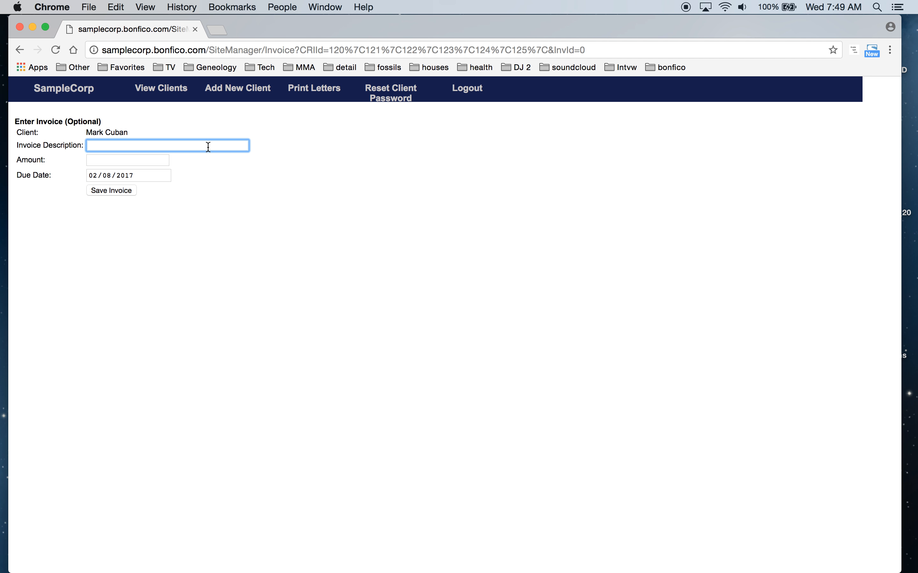
type("Mulitple Item Delettion")
key("Tab")
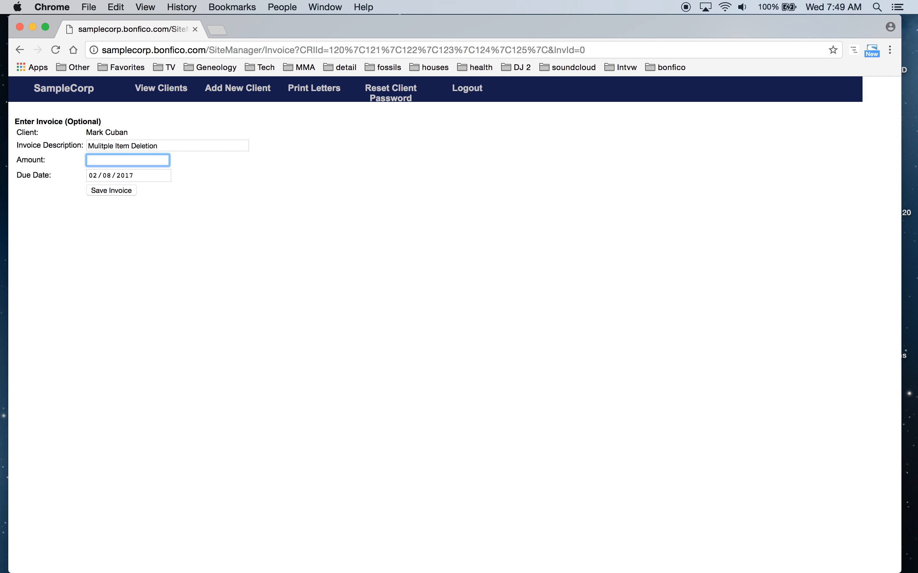
type("250")
left_click(116, 192)
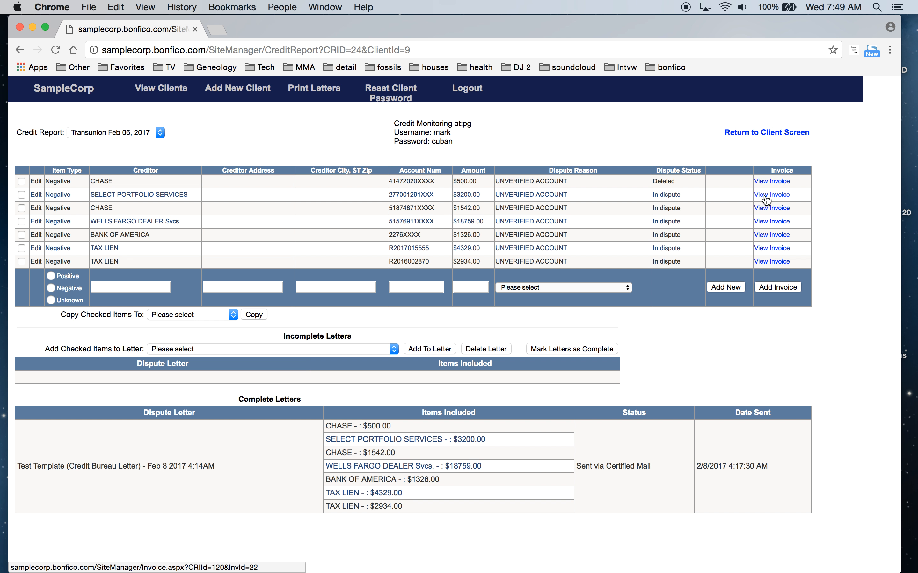
left_click(773, 265)
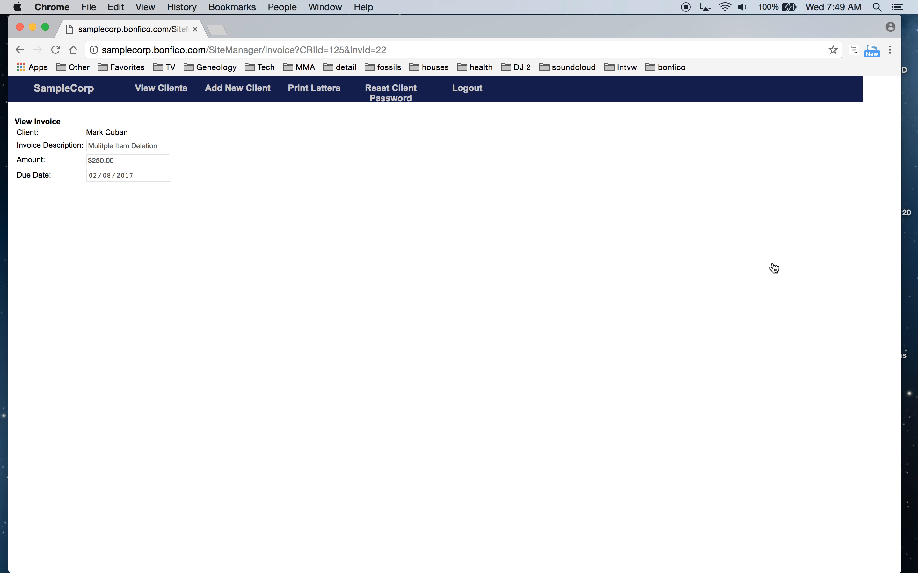
Log out of the manager account and sign back in as admin with the admin password
left_click(466, 91)
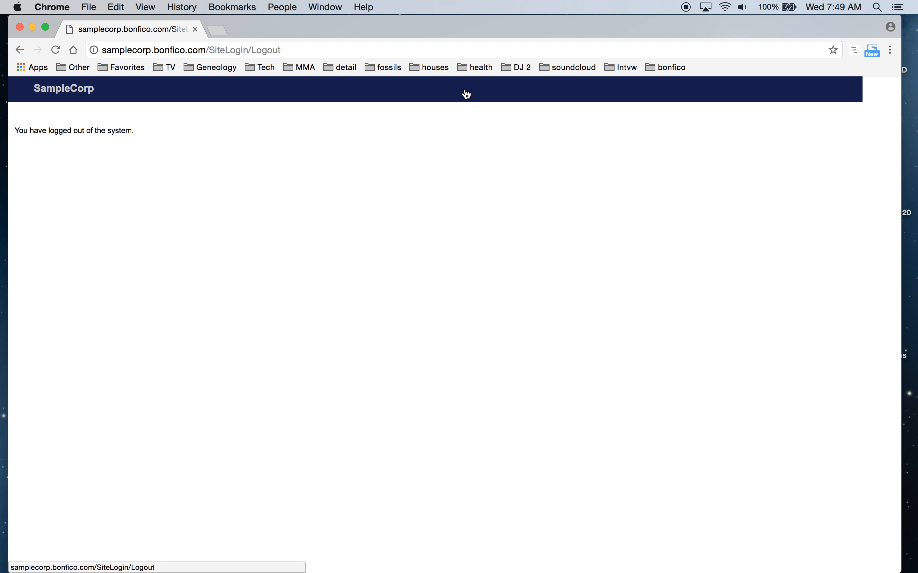
left_click(77, 94)
left_click(131, 127)
type("admin")
key("Tab")
type("admin")
key("Return")
In Invoice Processing, process payment for the Pay per delete and Mulitple Item Deletion invoices
mouse_move(311, 98)
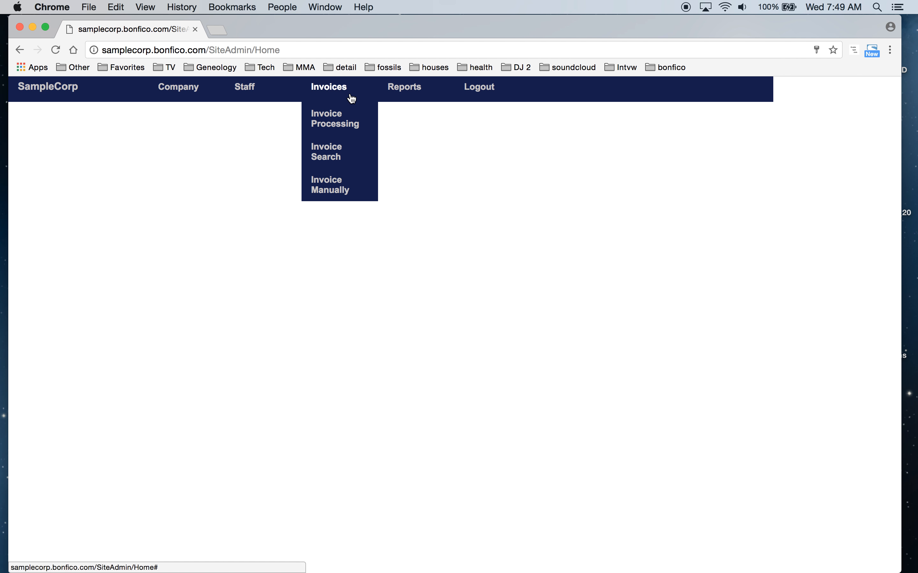
left_click(332, 124)
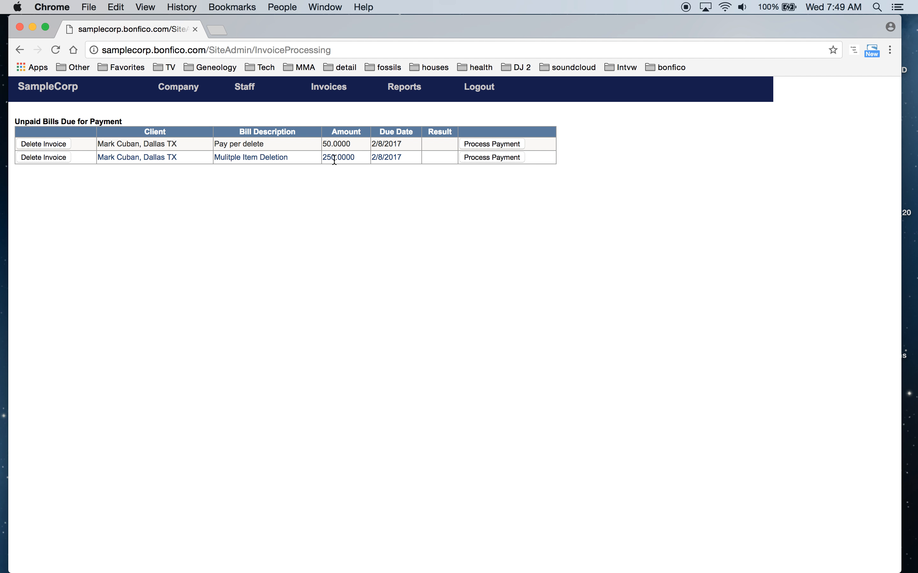
left_click(476, 146)
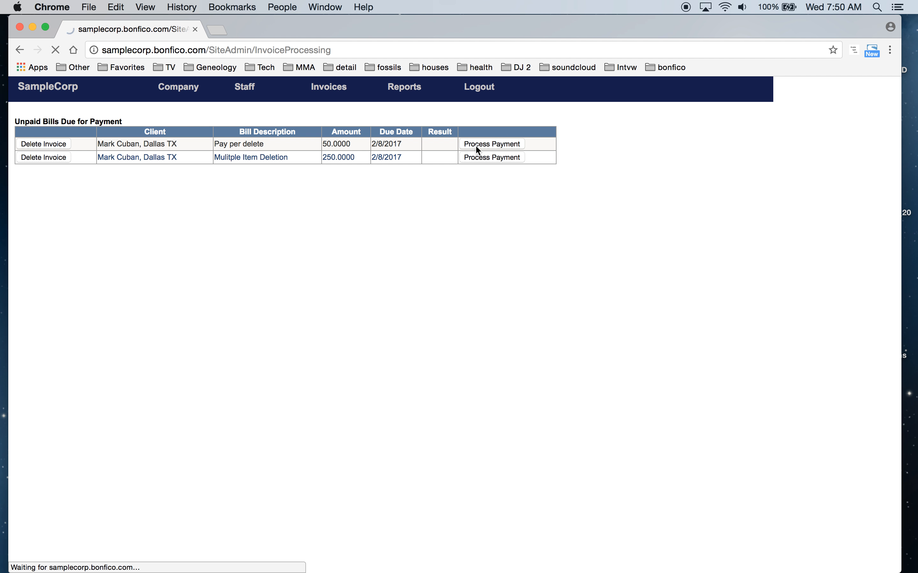
left_click(476, 144)
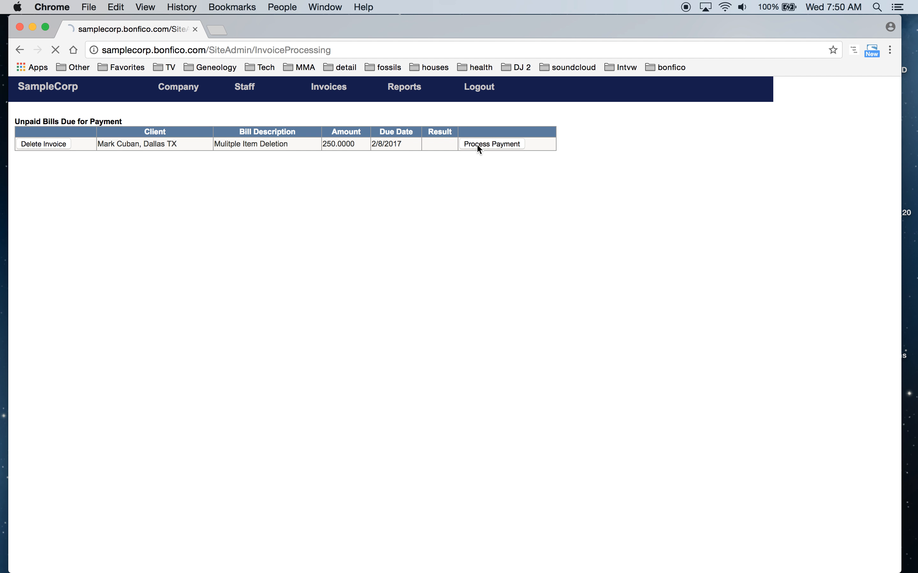